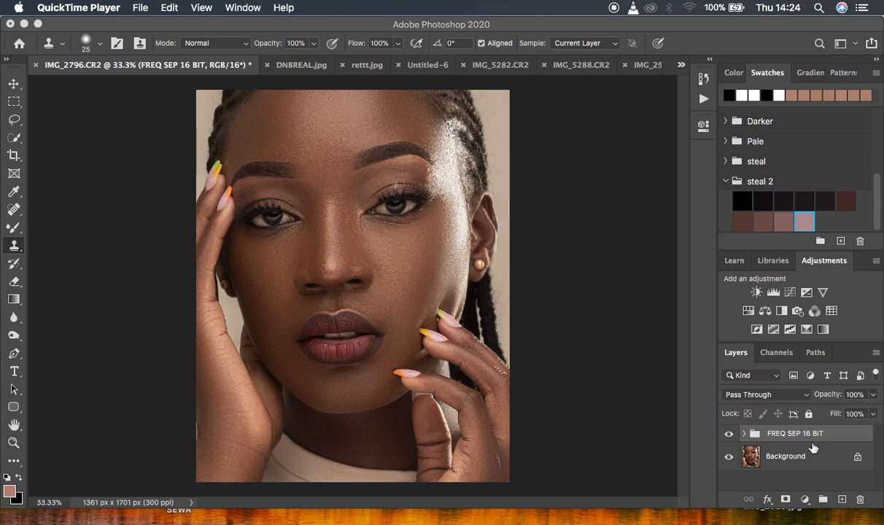
- Merge all visible layers of the portrait into a single layer
left_click(575, 190)
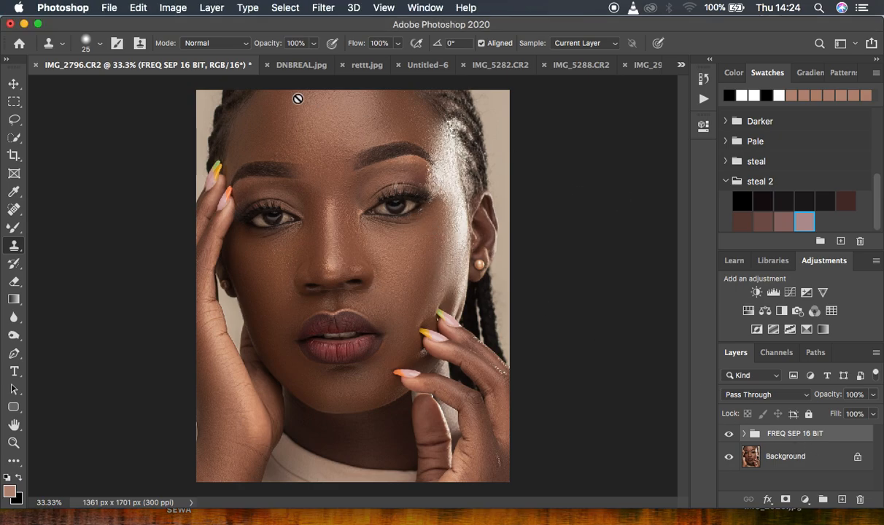
left_click(209, 9)
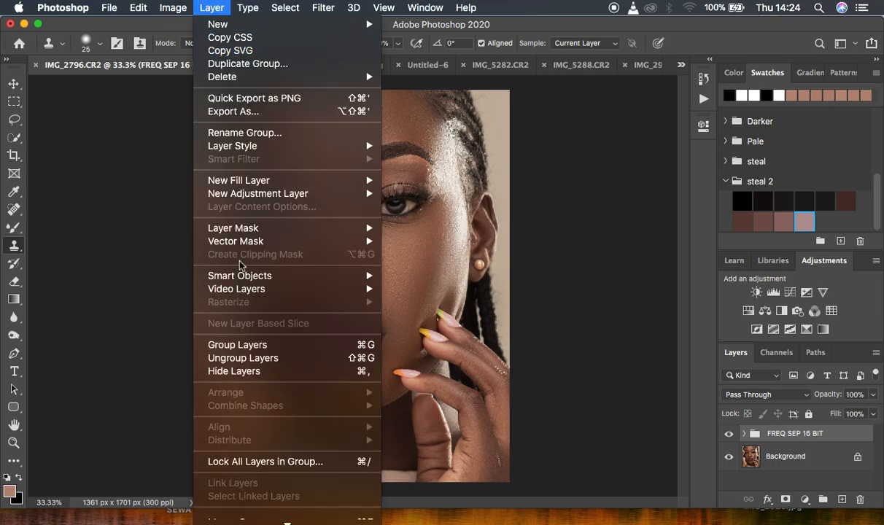
mouse_move(286, 518)
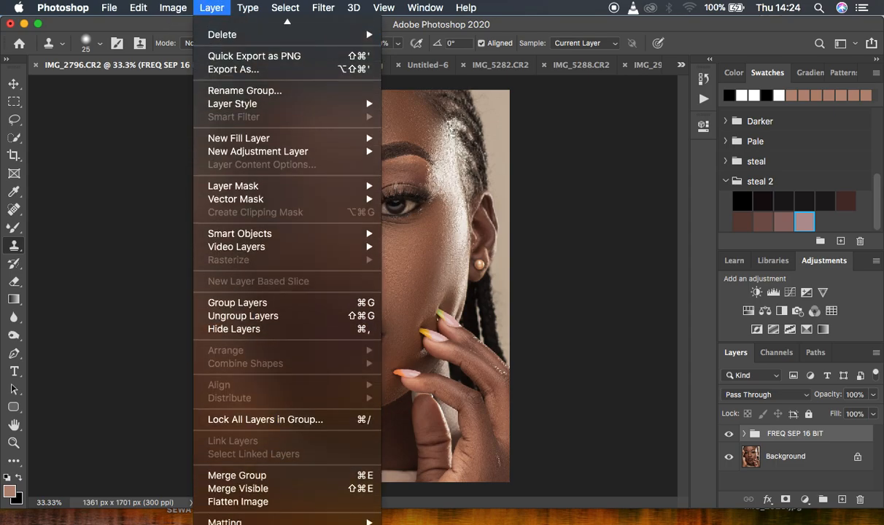
left_click(261, 489)
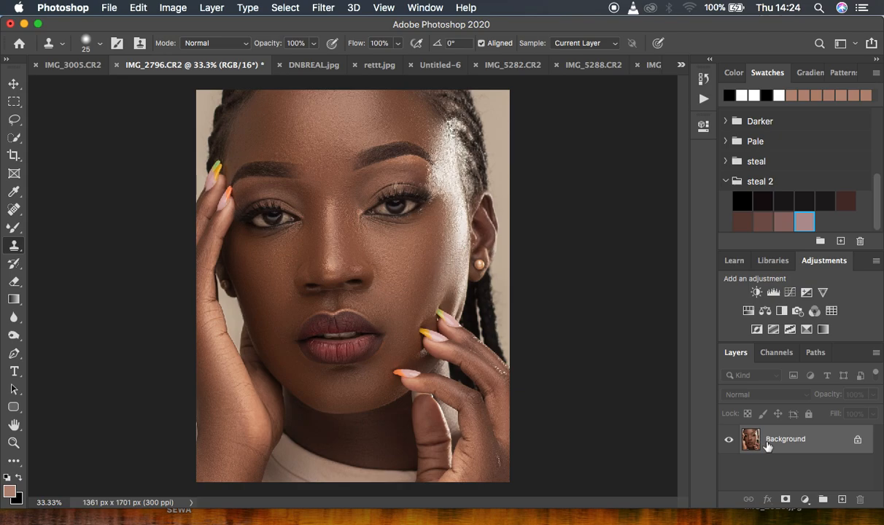
- Add a Black & White adjustment layer and set its blend mode to Multiply
left_click(806, 500)
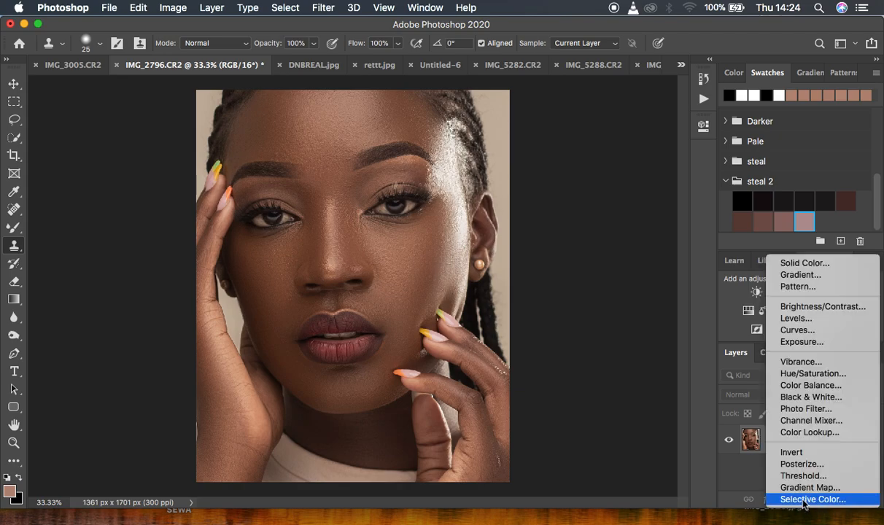
left_click(802, 397)
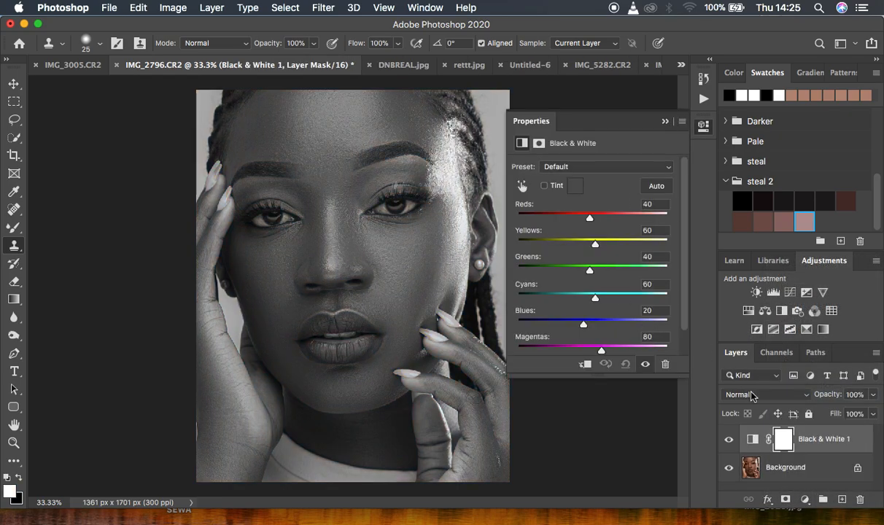
left_click(752, 395)
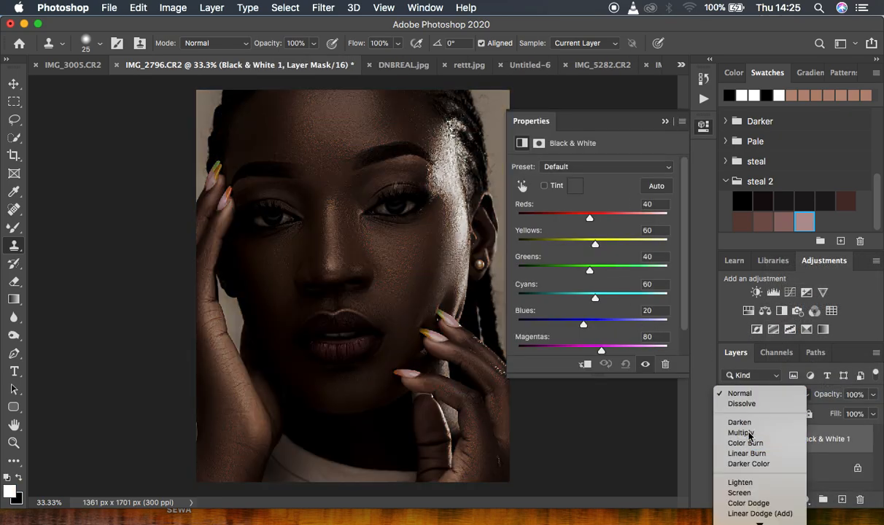
left_click(748, 435)
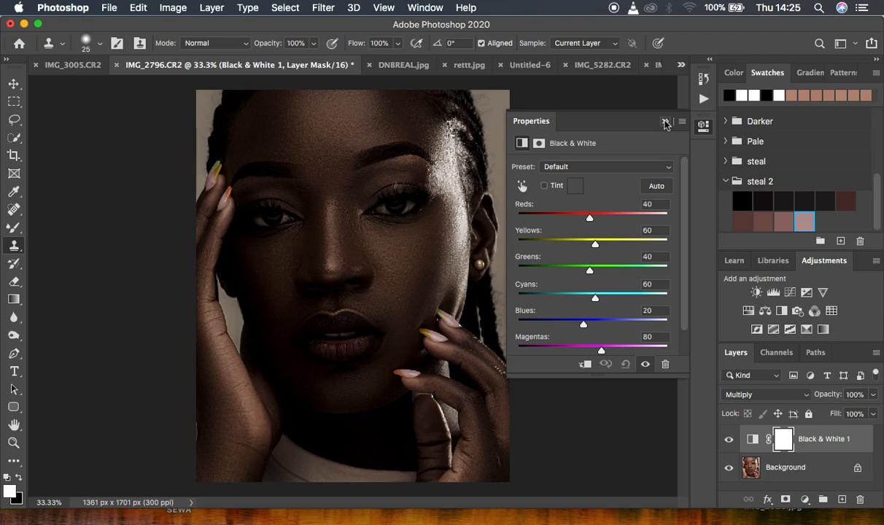
left_click(664, 123)
- Lower the Black & White layer's opacity to 30% and toggle its visibility to compare
left_click(873, 393)
left_click_drag(841, 415, 829, 414)
left_click(727, 442)
left_click(728, 442)
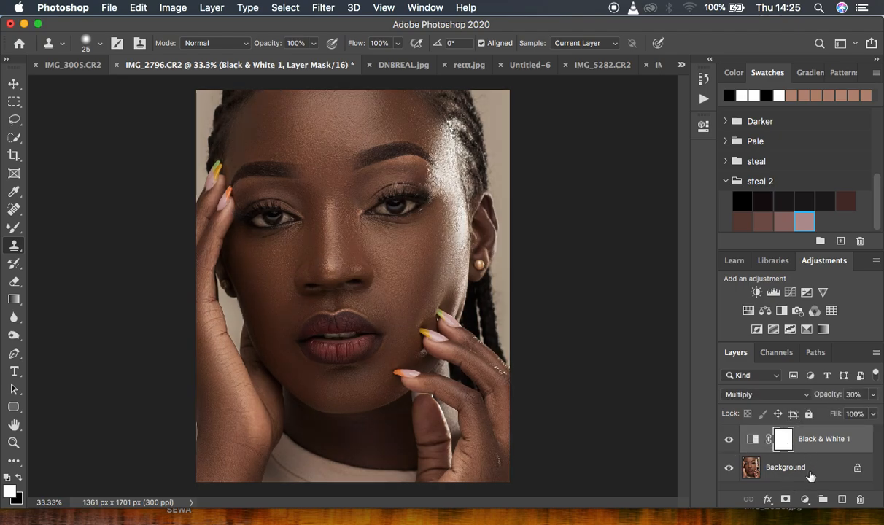
- Add a second Black & White adjustment layer, keeping Normal blend mode, with opacity 9%
left_click(805, 500)
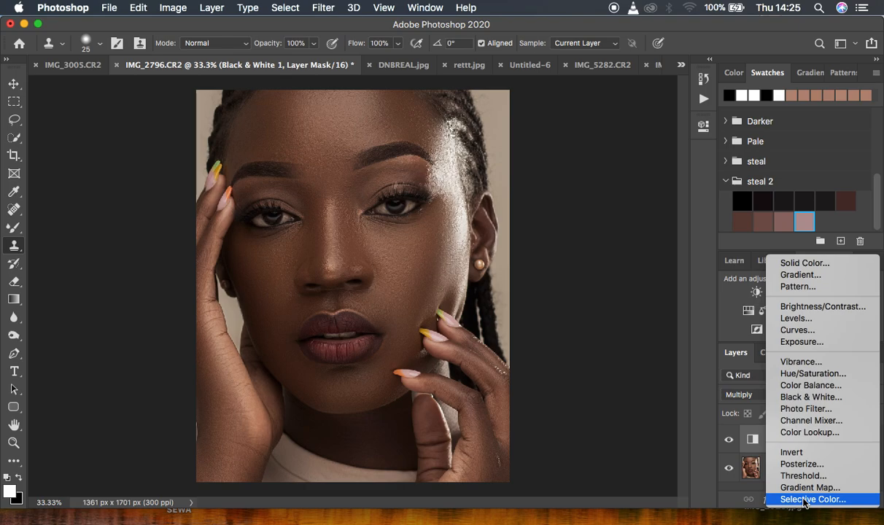
left_click(806, 398)
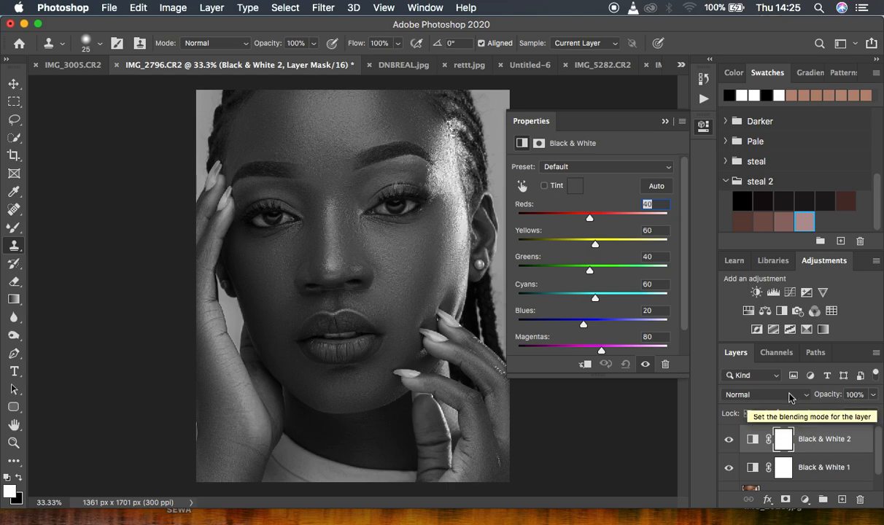
left_click(873, 397)
left_click_drag(835, 410, 814, 412)
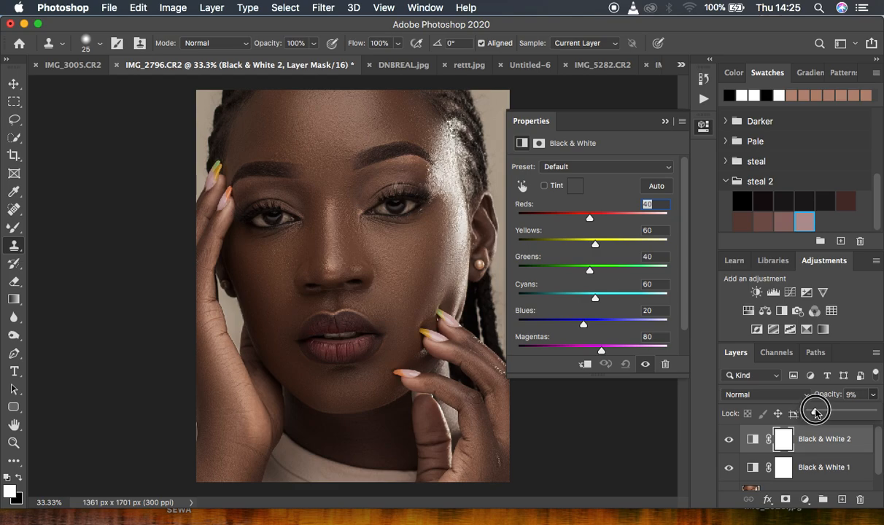
left_click(665, 122)
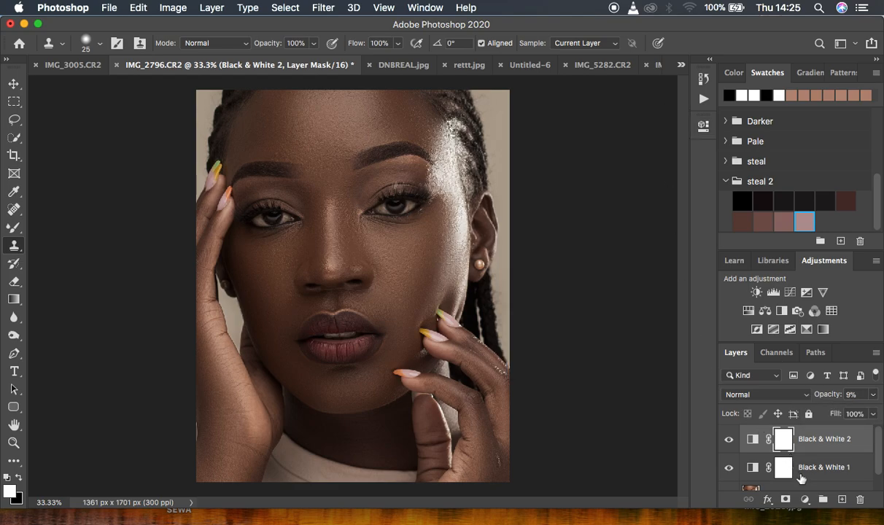
- Add a Selective Color adjustment layer, nudging the Reds magenta slider and tweaking another color's sliders slightly
left_click(802, 499)
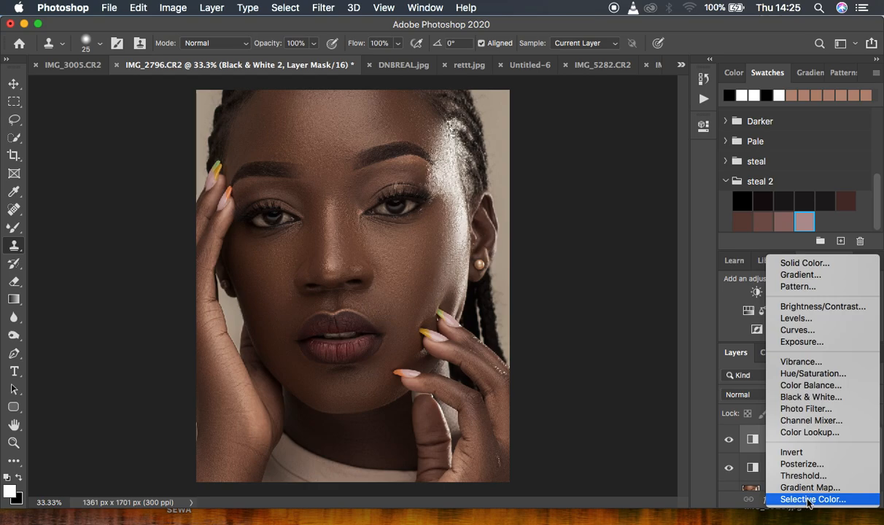
left_click(807, 499)
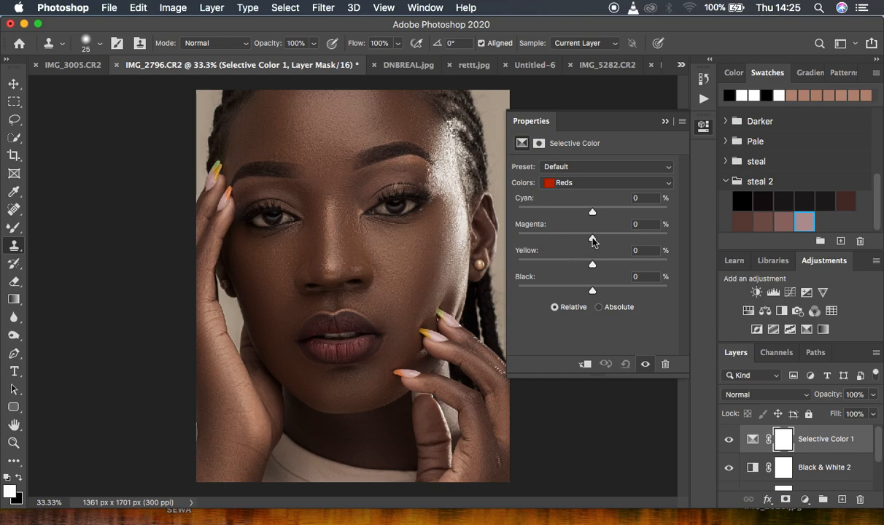
left_click_drag(593, 240, 590, 242)
left_click(557, 182)
left_click(581, 265)
left_click_drag(592, 267, 589, 269)
left_click_drag(592, 291, 594, 293)
left_click(664, 121)
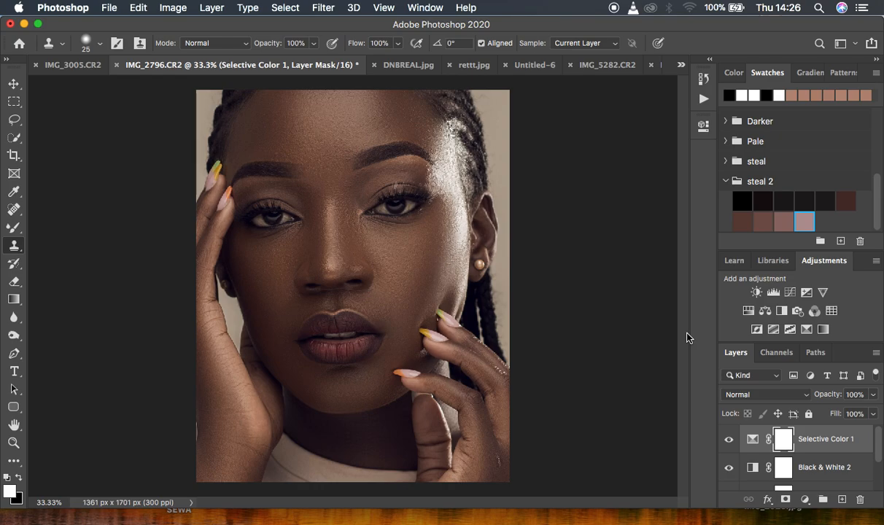
- Add a third Black & White adjustment layer set to Multiply blend mode at 9% opacity
left_click(805, 500)
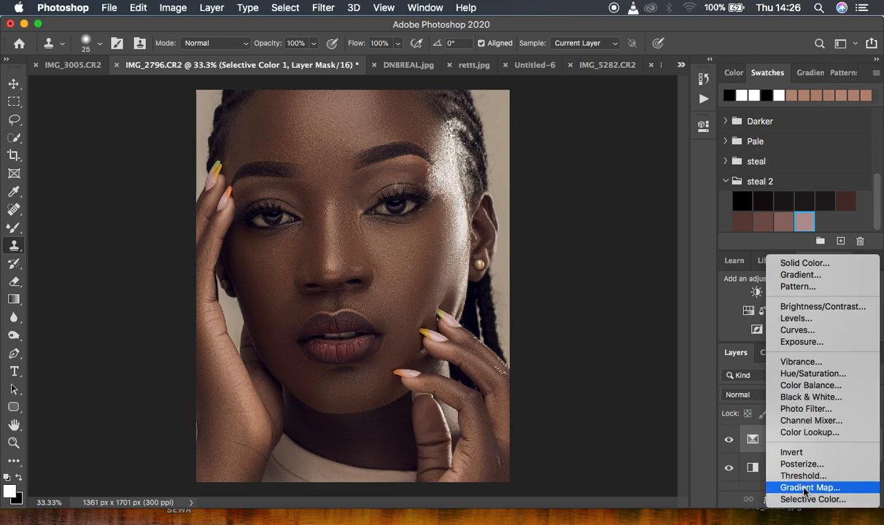
left_click(802, 398)
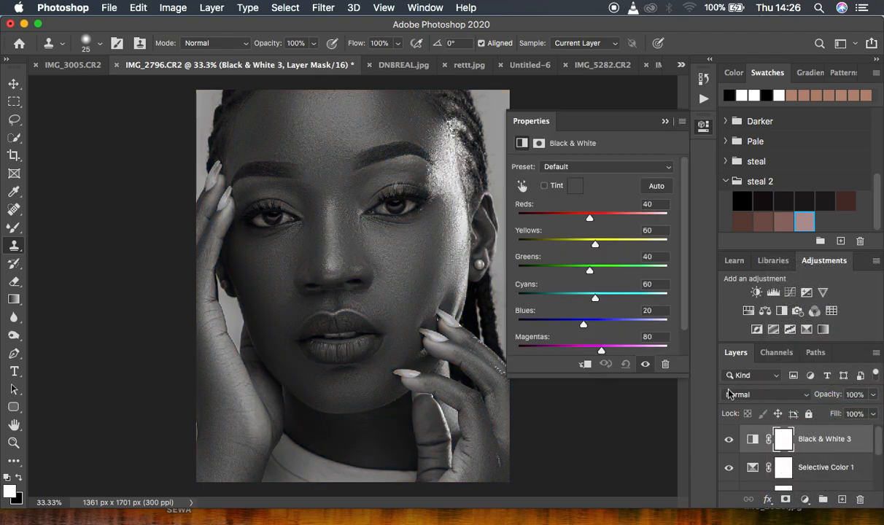
left_click(751, 394)
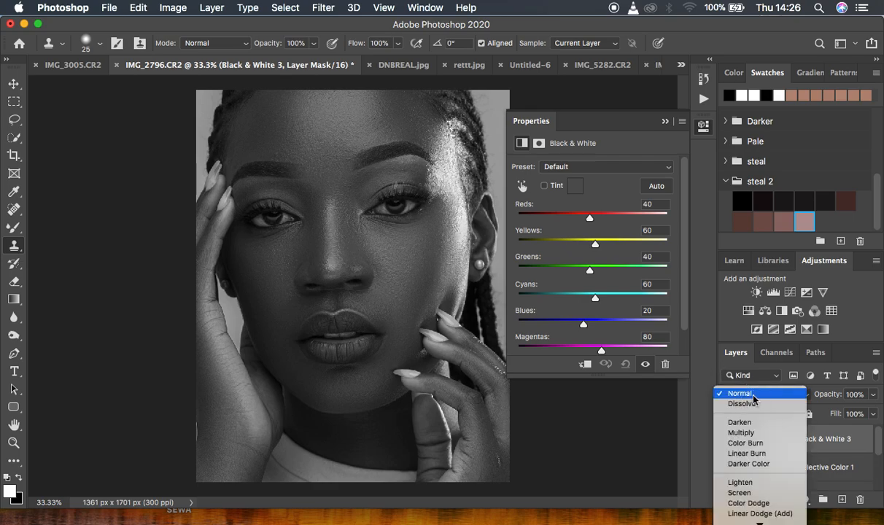
left_click(743, 433)
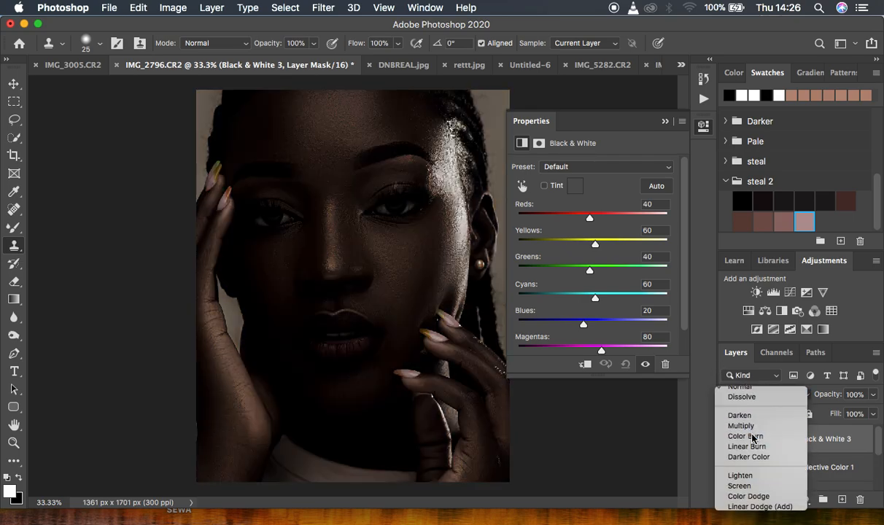
left_click(873, 394)
left_click_drag(873, 412, 816, 413)
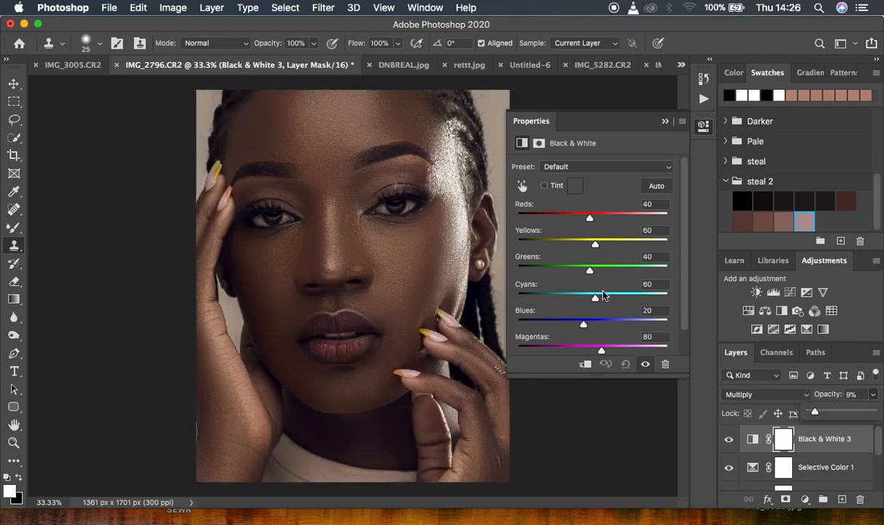
- Set this Black & White layer's Reds to -46 and Yellows to 240, toggling its visibility to compare
left_click_drag(591, 219, 650, 245)
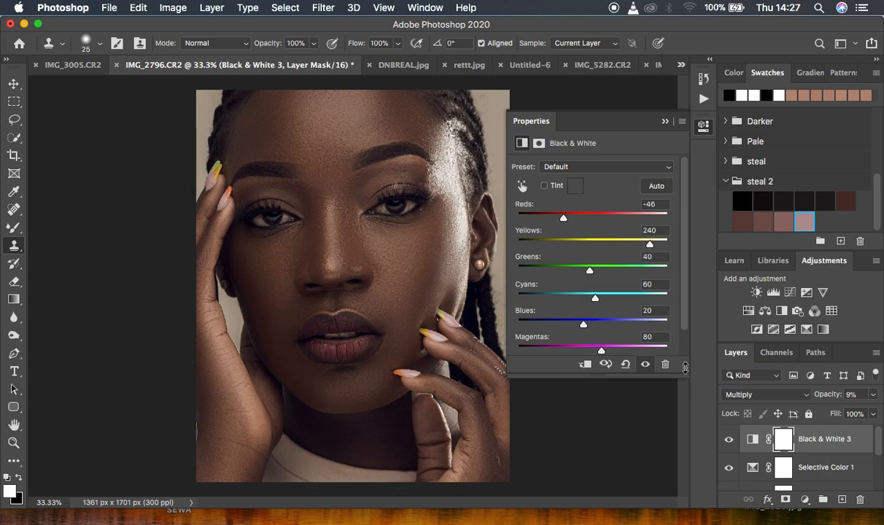
left_click(729, 440)
left_click(729, 439)
left_click(665, 123)
- Add a Color Balance adjustment layer, pick the Highlights tone, and nudge Cyan–Red slightly toward Cyan
left_click(805, 499)
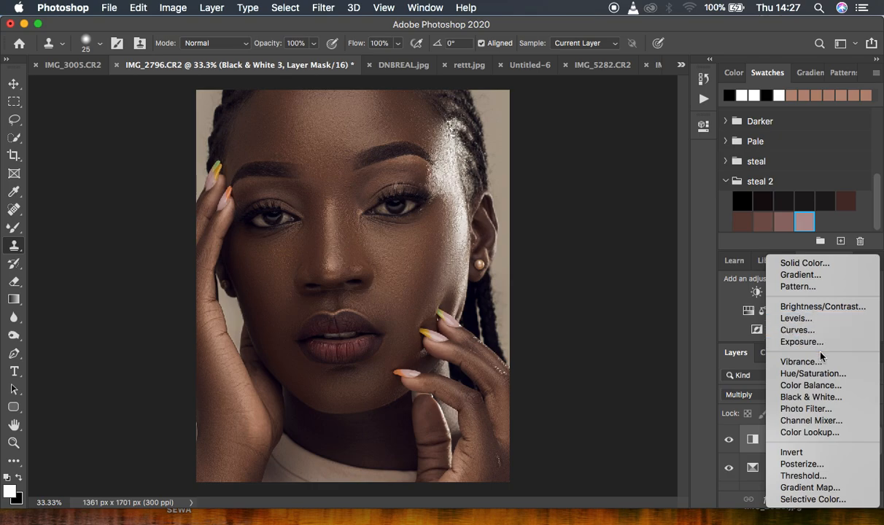
left_click(801, 387)
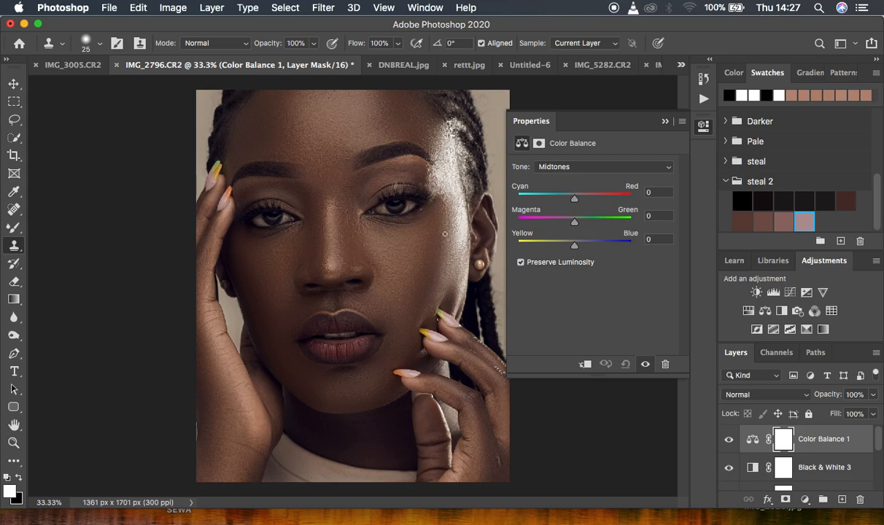
left_click(558, 167)
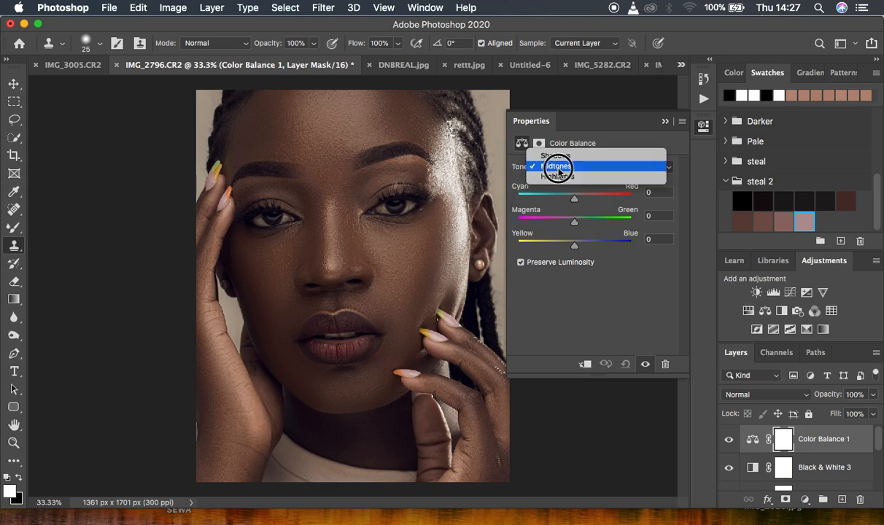
left_click(560, 177)
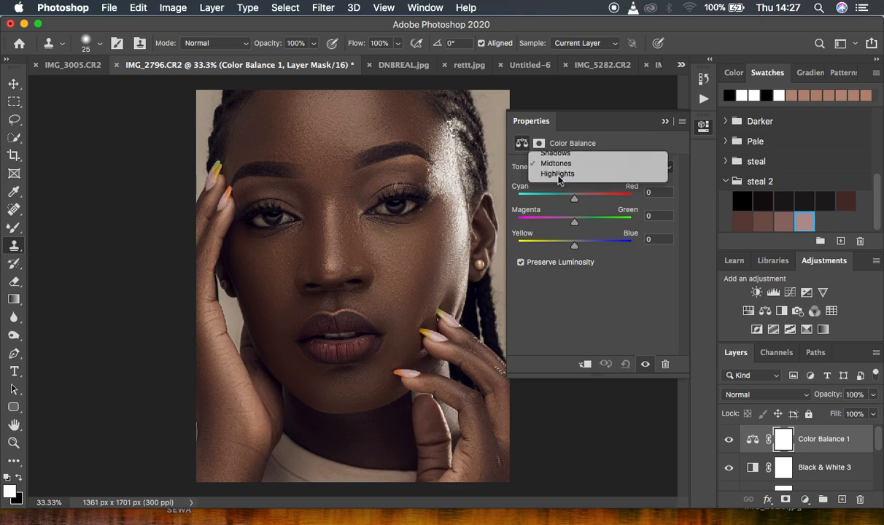
left_click_drag(577, 200, 573, 203)
left_click(664, 122)
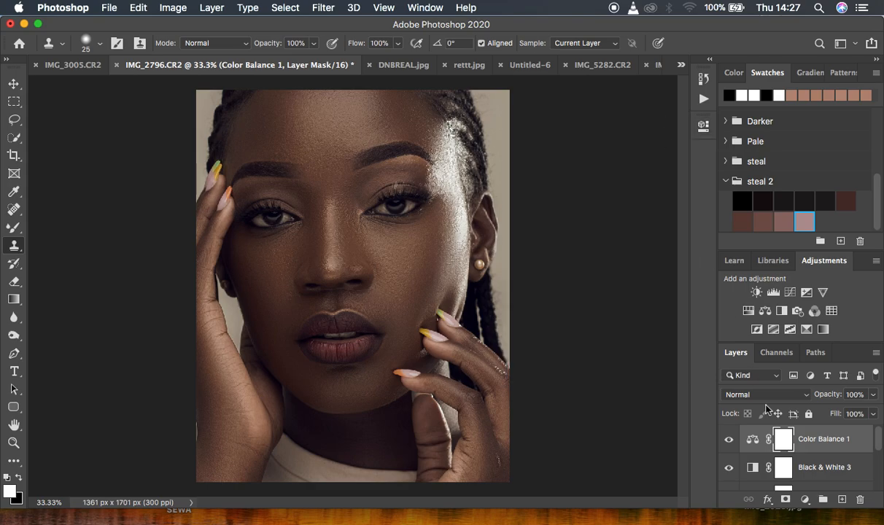
- Add a Hue/Saturation adjustment layer and slightly lower the saturation of the Reds
left_click(805, 500)
left_click(807, 375)
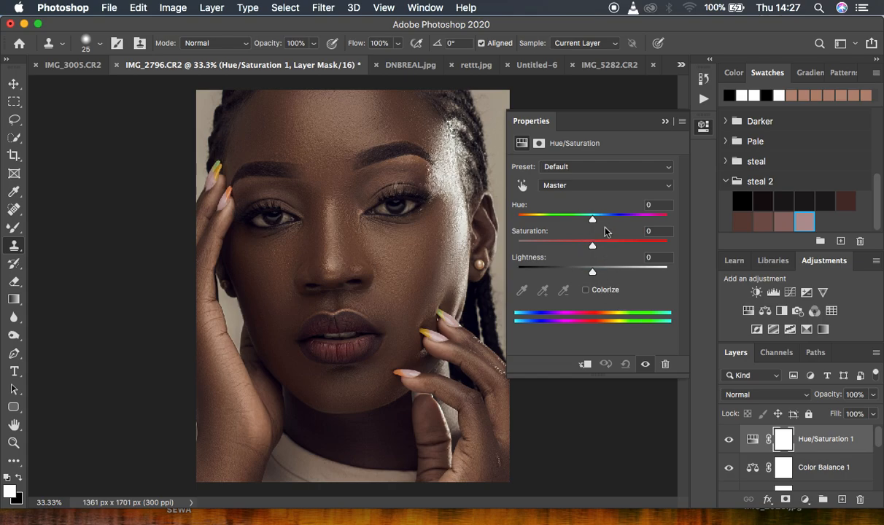
left_click(579, 187)
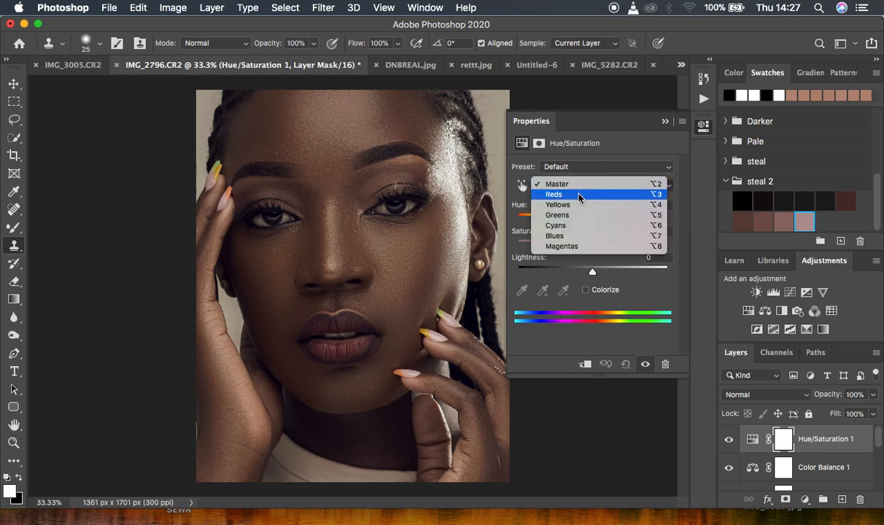
left_click(580, 195)
left_click(579, 185)
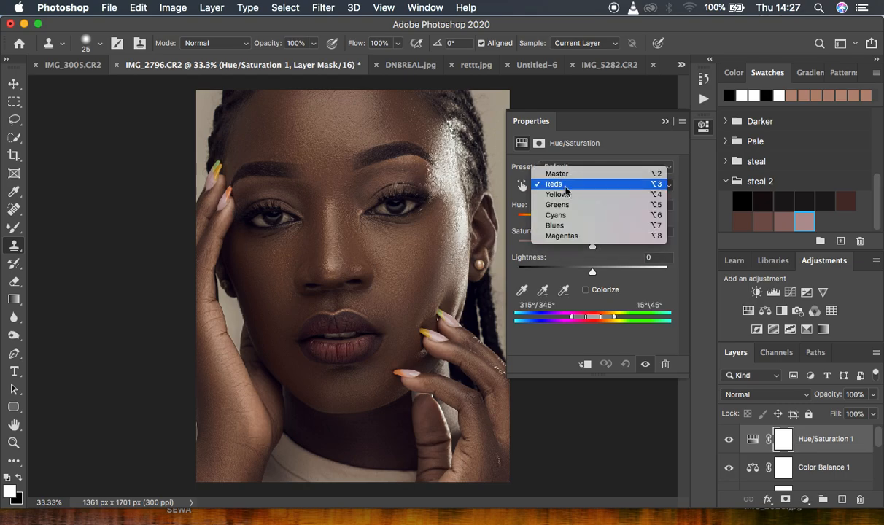
left_click(571, 188)
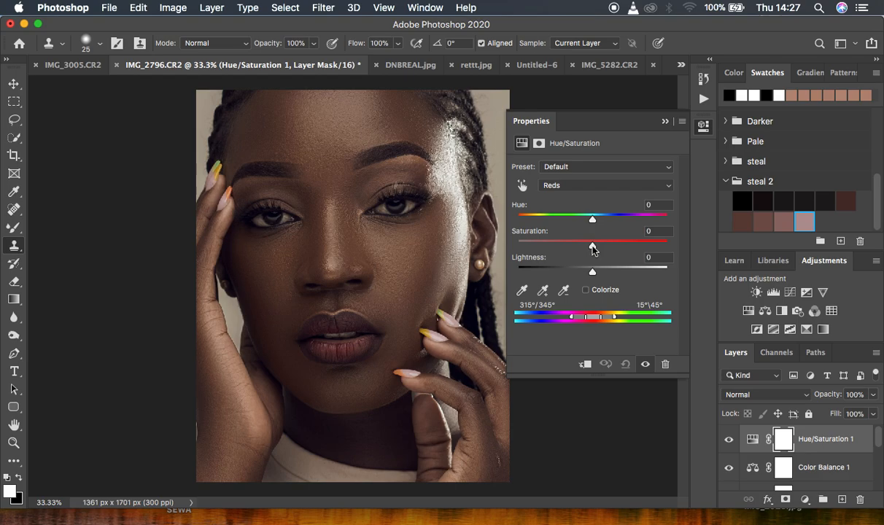
left_click_drag(593, 249, 584, 249)
left_click_drag(584, 247, 585, 249)
mouse_move(593, 223)
left_mouse_down()
mouse_move(583, 221)
mouse_move(592, 221)
left_mouse_up()
- Switch to Yellows, reduce their saturation slightly and raise their lightness, then toggle the layer to compare
left_click(582, 184)
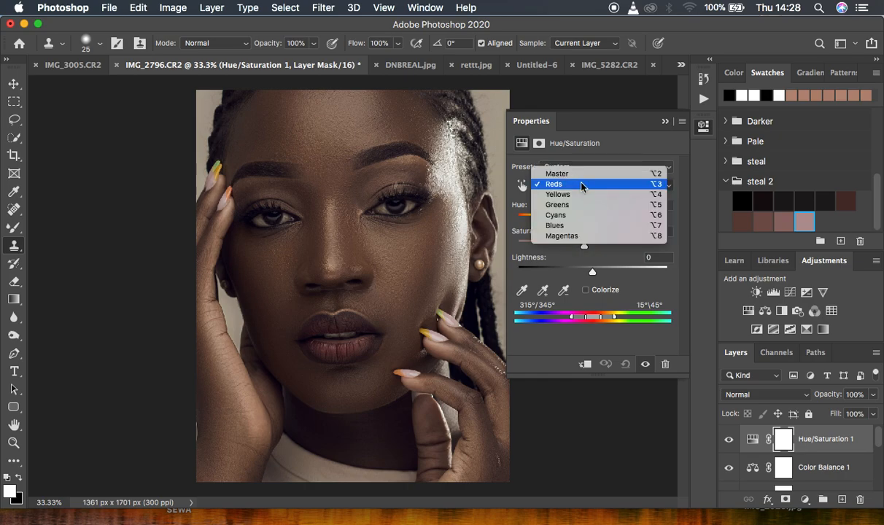
left_click(576, 194)
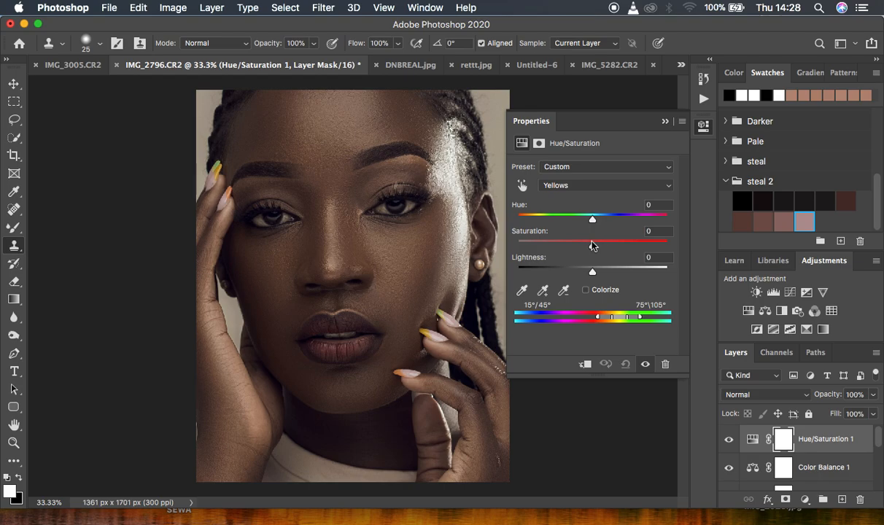
left_click_drag(593, 244, 590, 222)
mouse_move(593, 273)
left_mouse_down()
mouse_move(648, 272)
mouse_move(597, 271)
mouse_move(606, 272)
left_mouse_up()
left_click(664, 121)
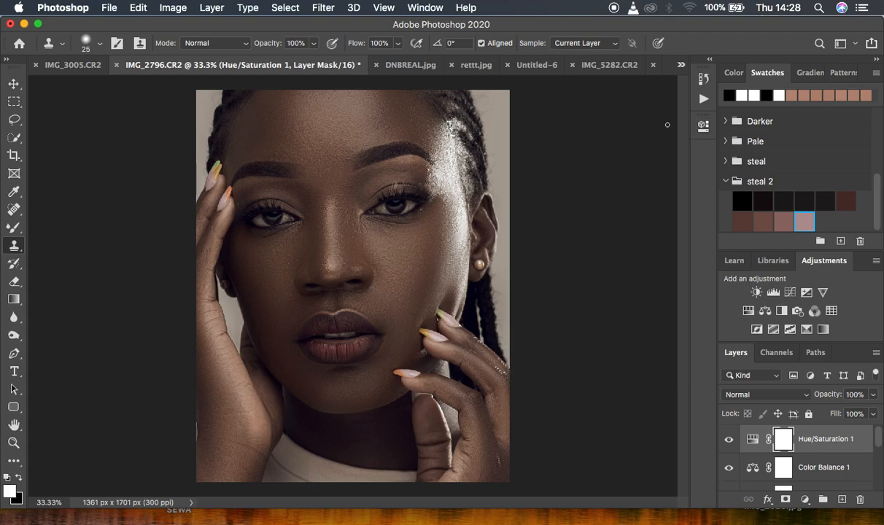
left_click(728, 440)
left_click(727, 440)
- Add a Brightness/Contrast adjustment layer and nudge its Contrast slider slightly
left_click(805, 499)
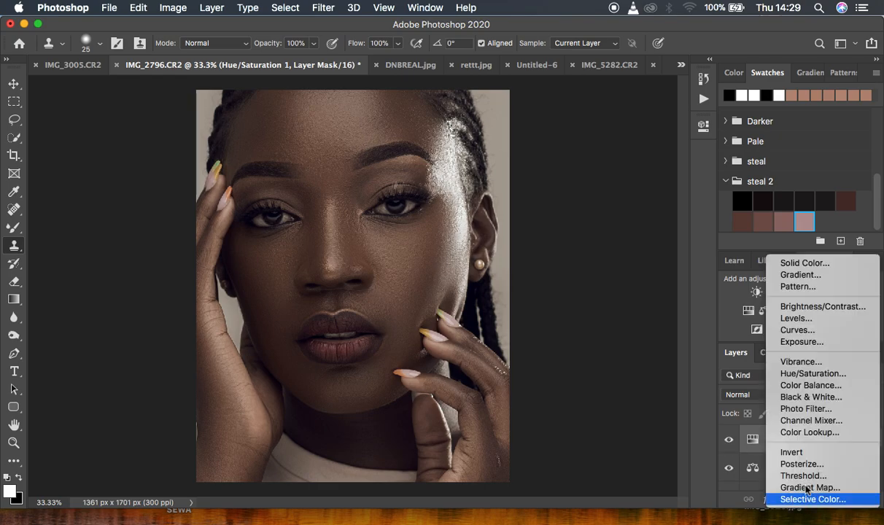
left_click(824, 308)
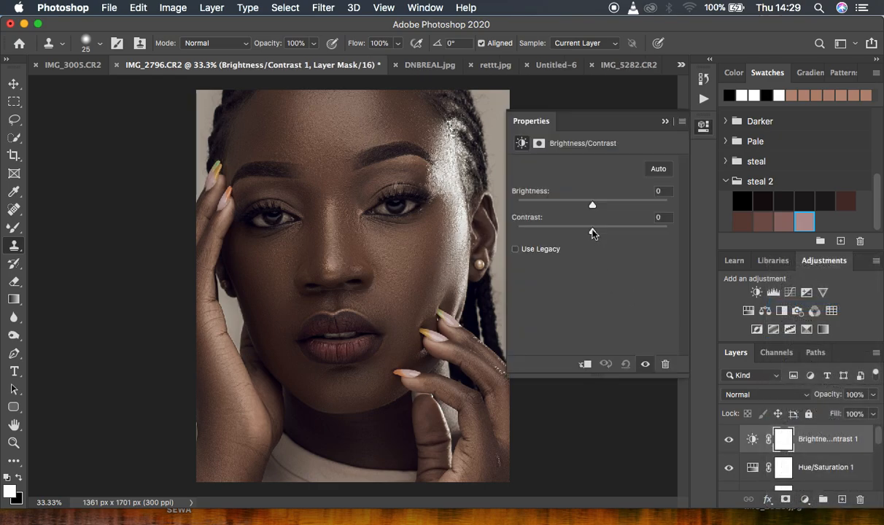
left_click_drag(593, 231, 597, 232)
left_click_drag(596, 233, 598, 234)
left_click(597, 232)
left_click(665, 122)
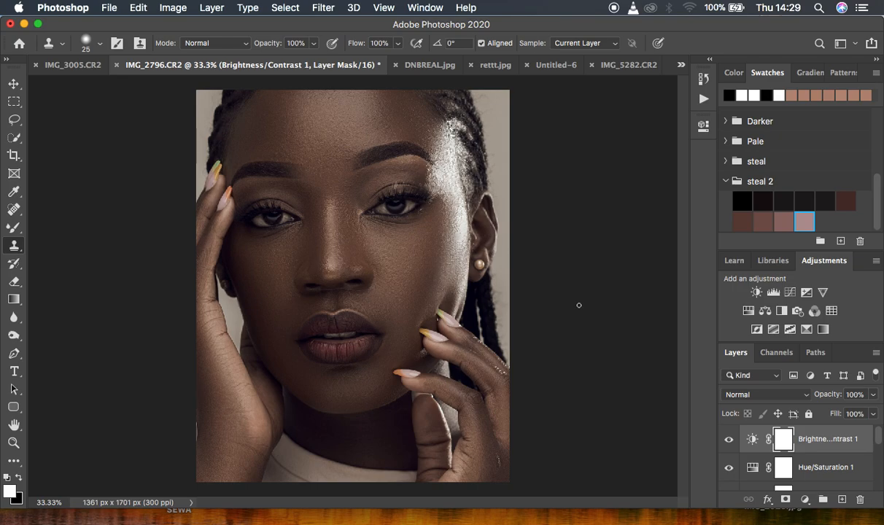
- Export the adjustments as Color Lookup Tables with the description melanin trial and the CUBE format
left_click(108, 7)
mouse_move(142, 203)
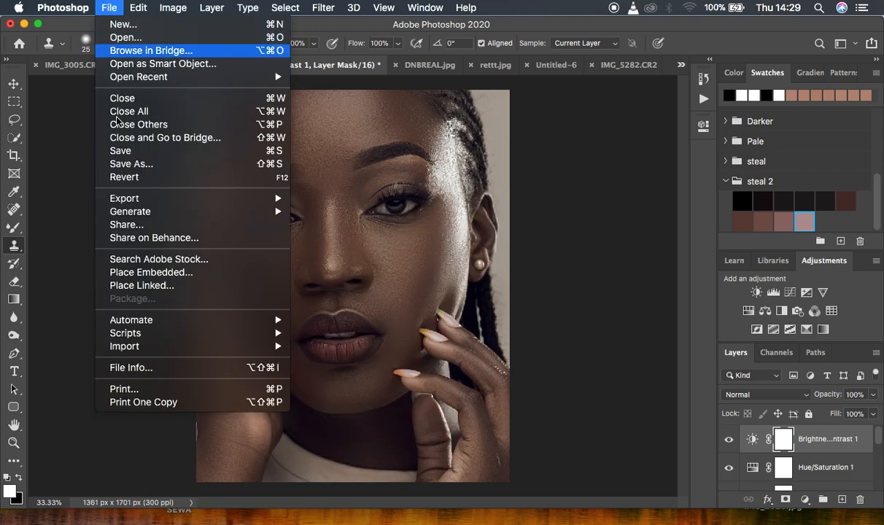
mouse_move(170, 202)
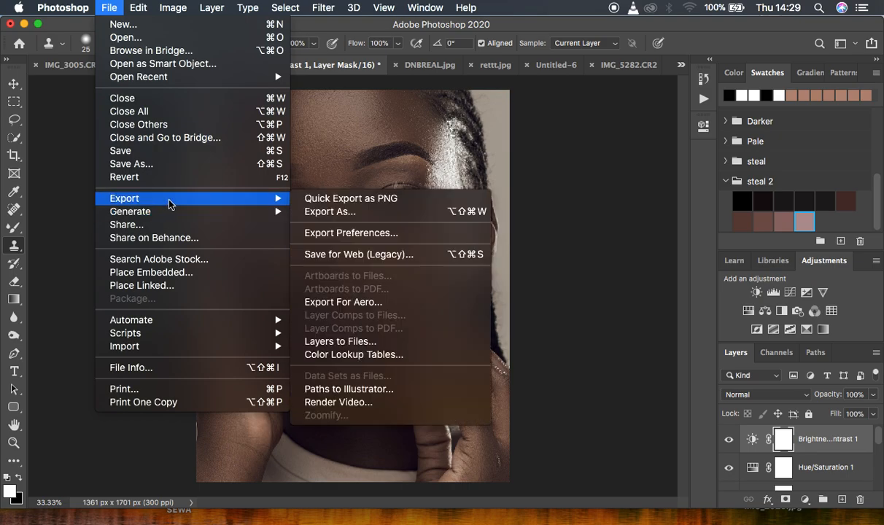
left_click(355, 357)
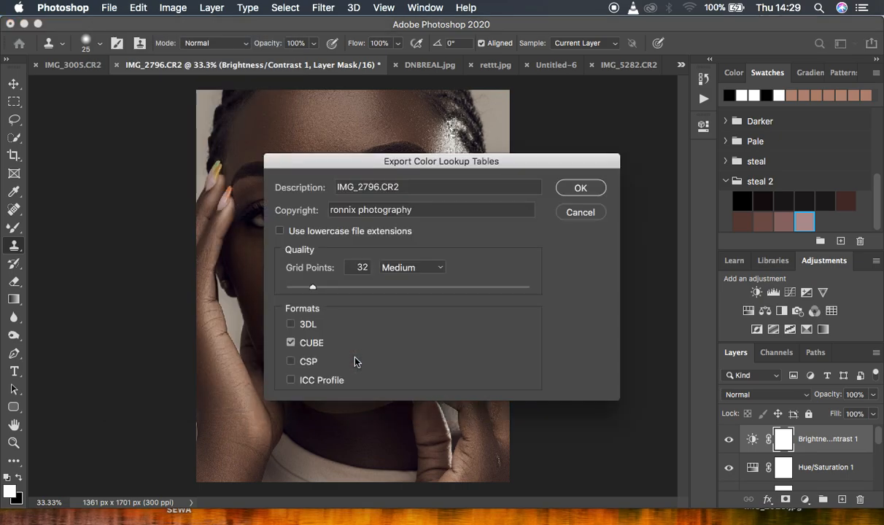
left_click_drag(409, 187, 334, 187)
type("melanin trial")
triple_click(401, 187)
key("super+c")
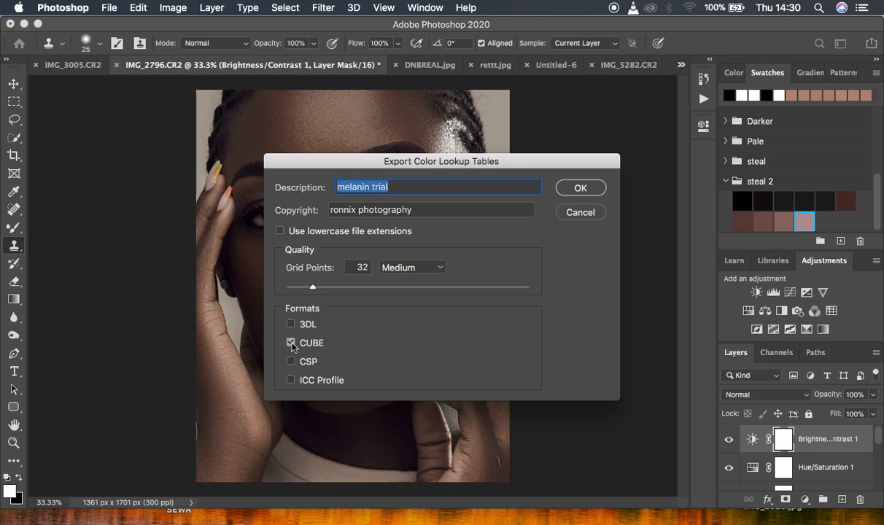
left_click(580, 188)
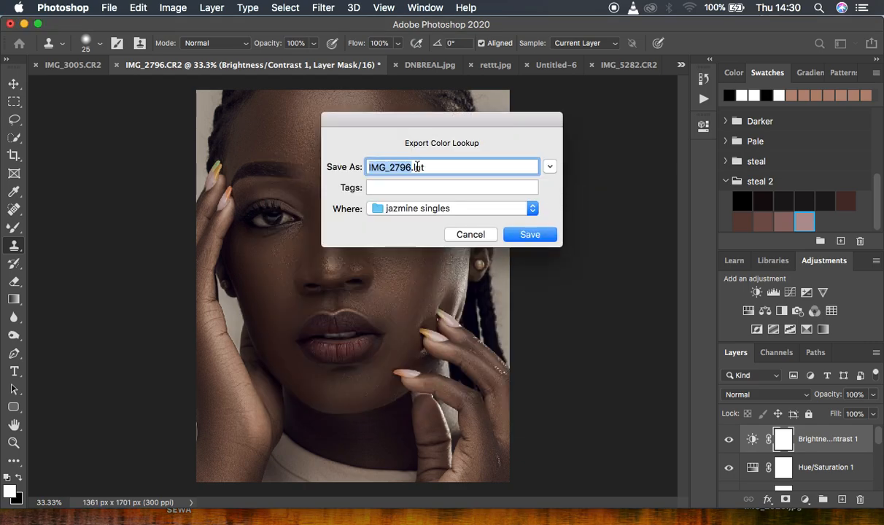
- Save the lookup table as melanin trial on the Desktop
key("super+v")
left_click(515, 209)
left_click(445, 319)
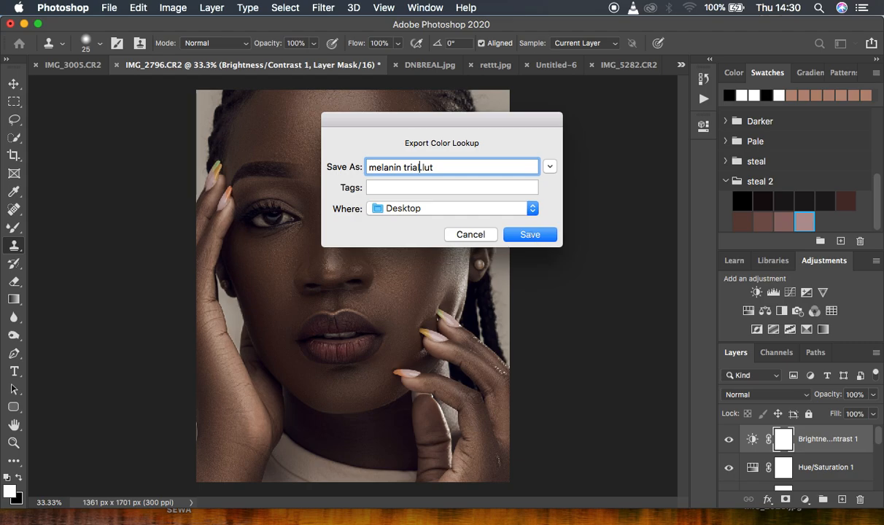
left_click(526, 234)
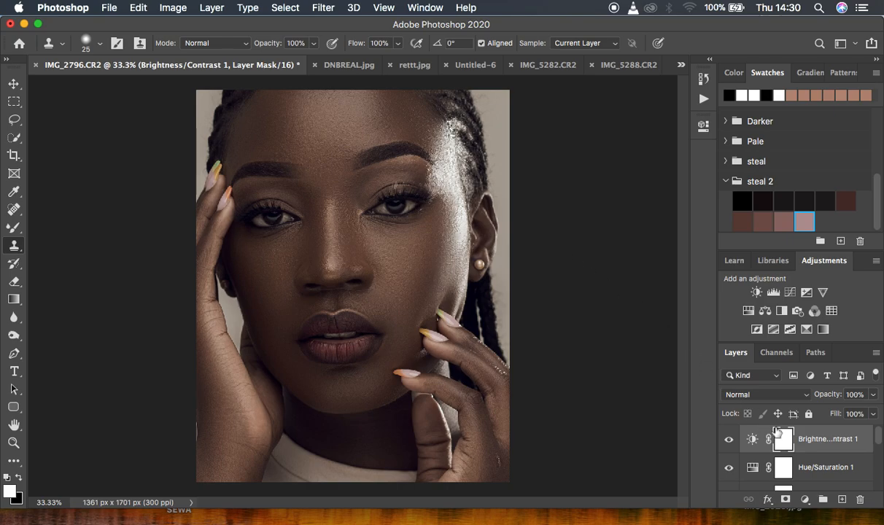
- Select all the adjustment layers down to Black & White 1 and group them
scroll(835, 465, "down", 5)
scroll(834, 465, "up", 4)
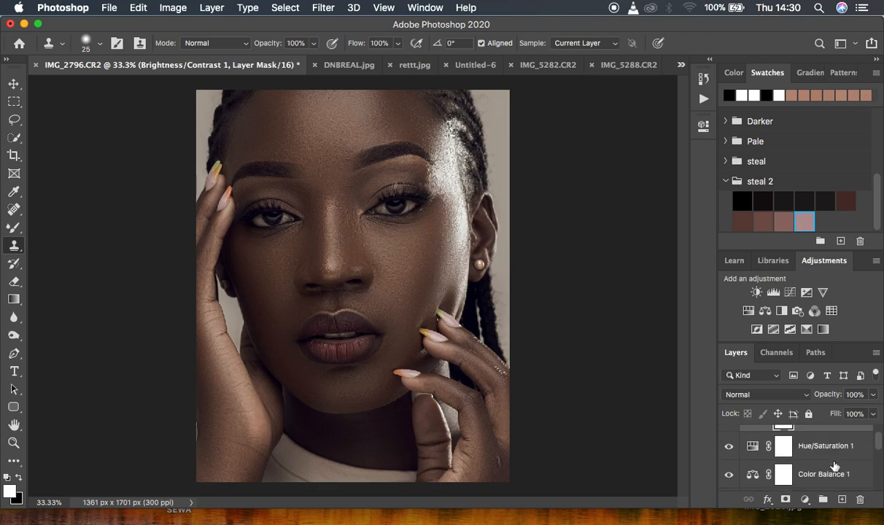
scroll(834, 466, "up", 1)
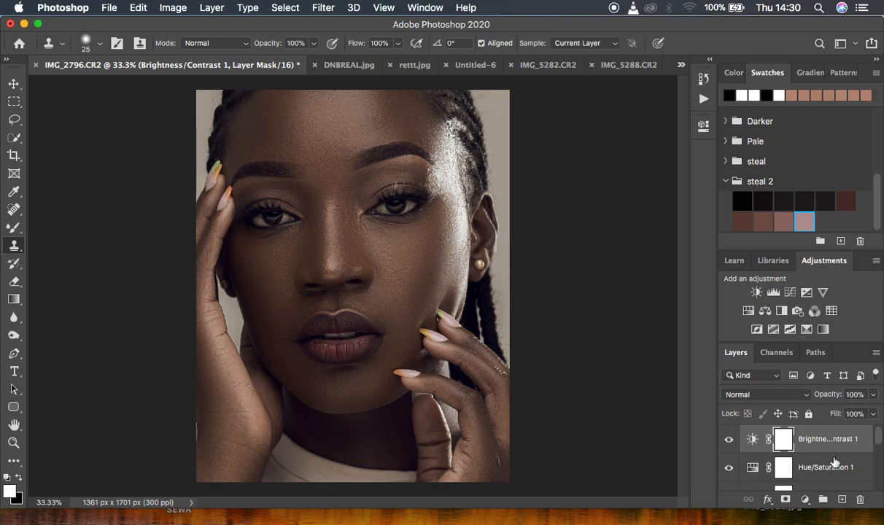
left_click(878, 442)
left_click_drag(878, 442, 878, 474)
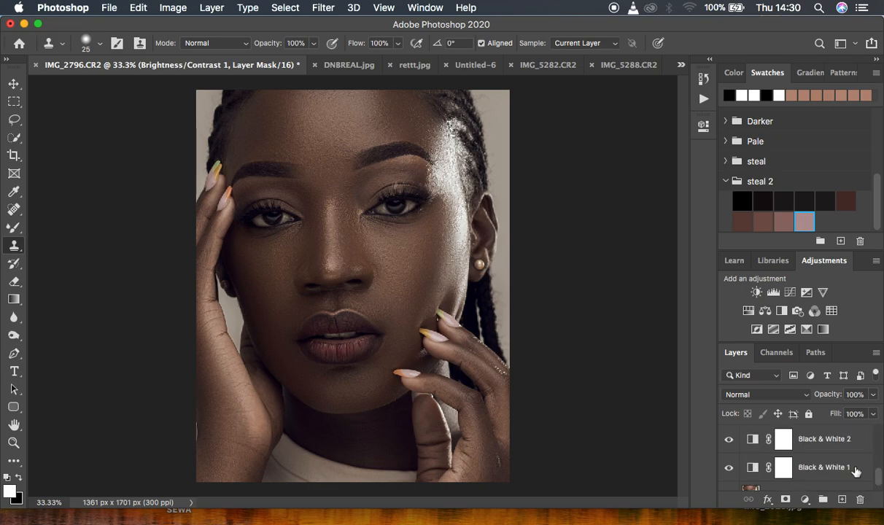
left_click(855, 469, "shift")
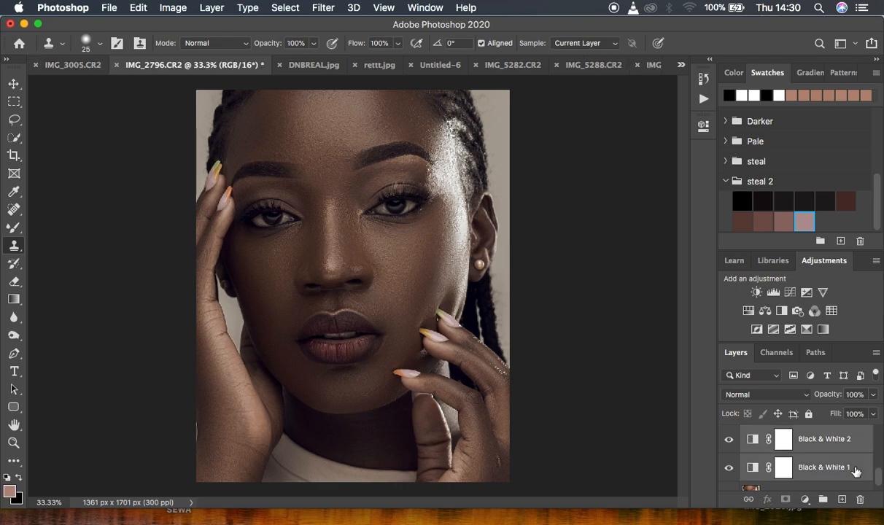
key("super+g")
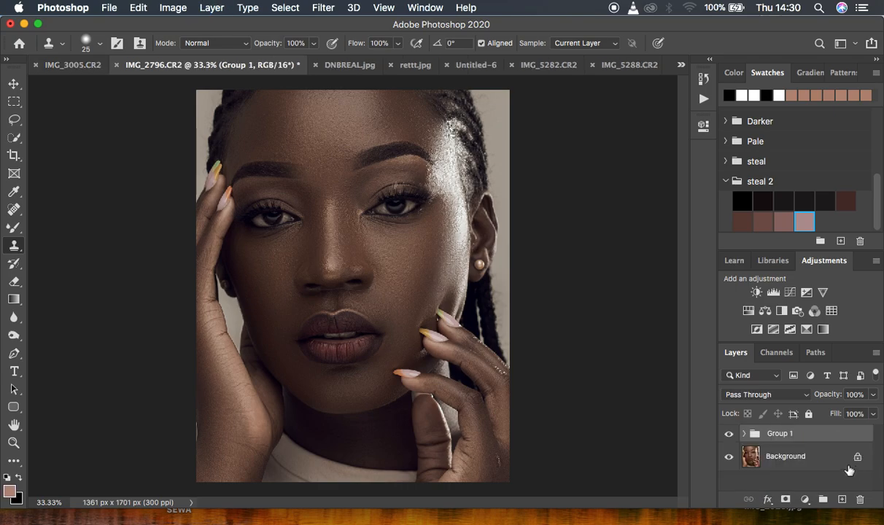
- Toggle the group's visibility to compare before and after, ending with it hidden
left_click(729, 435)
left_click(728, 435)
left_click(729, 435)
left_click(729, 435)
left_click(729, 435)
left_click(728, 435)
left_click(729, 436)
left_click(729, 436)
left_click(731, 437)
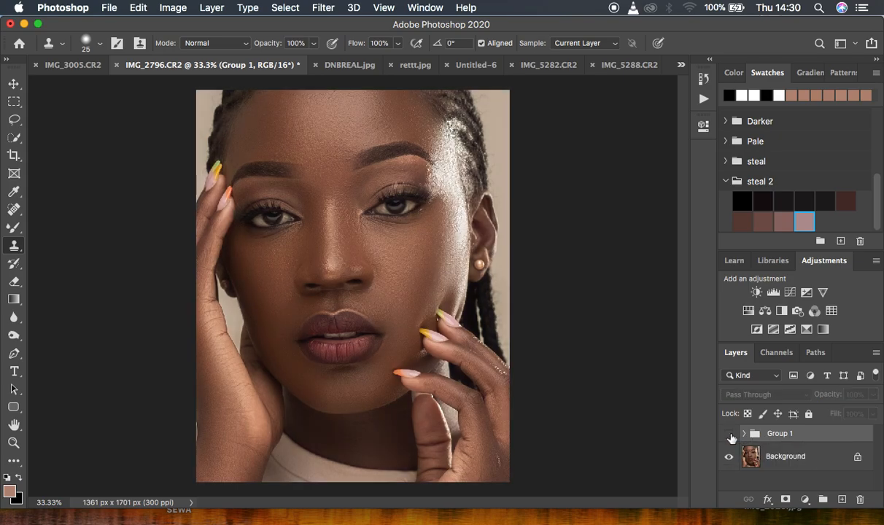
- Add a Color Lookup adjustment layer directly above the Background layer
left_click(796, 458)
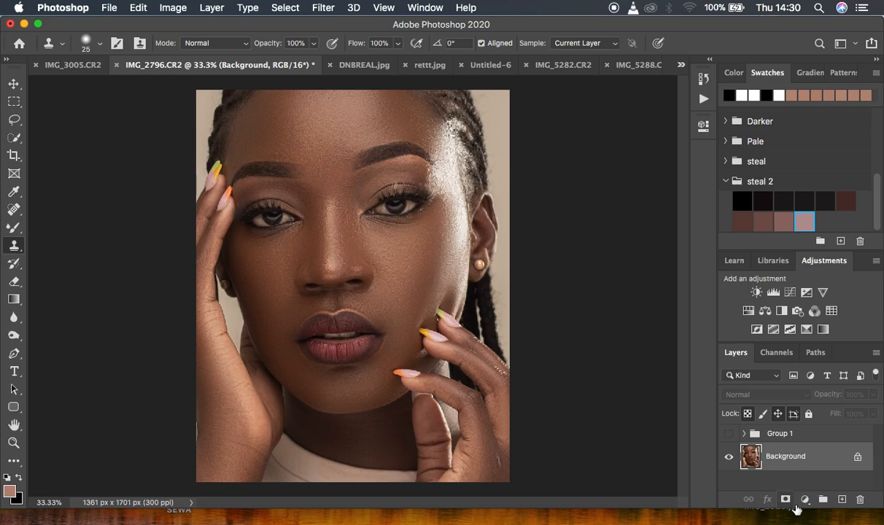
left_click(806, 501)
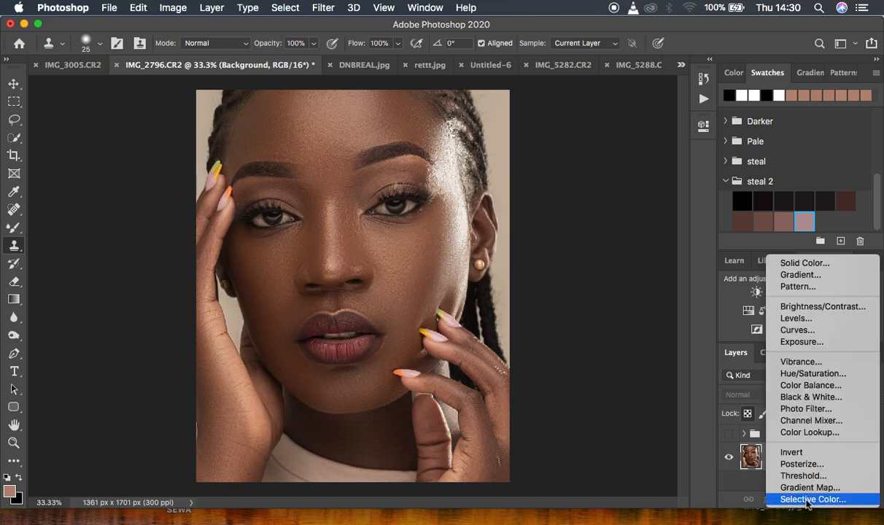
left_click(806, 432)
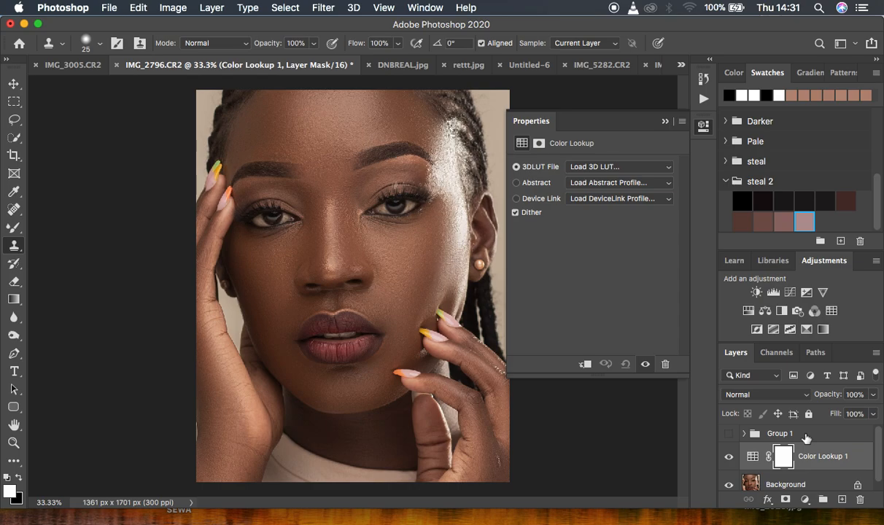
- Load the melanin trial.CUBE file from the Desktop as the Color Lookup's 3D LUT
left_click(623, 168)
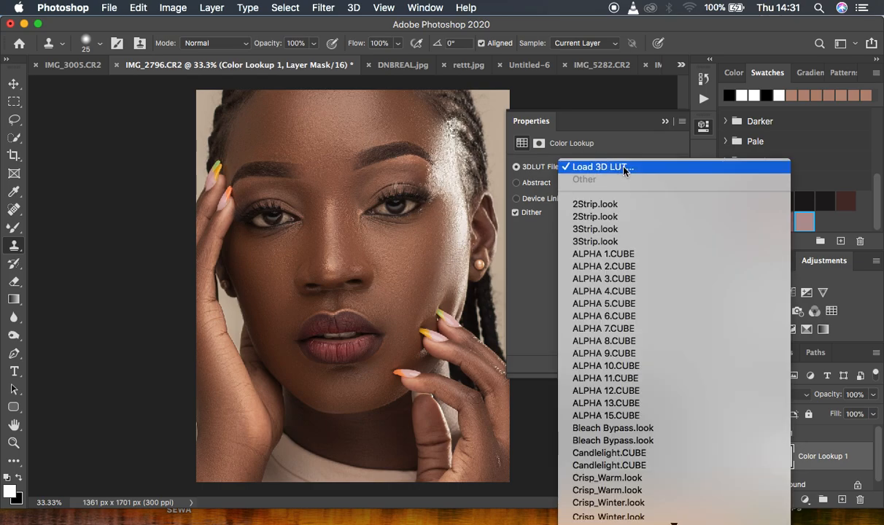
left_click(620, 168)
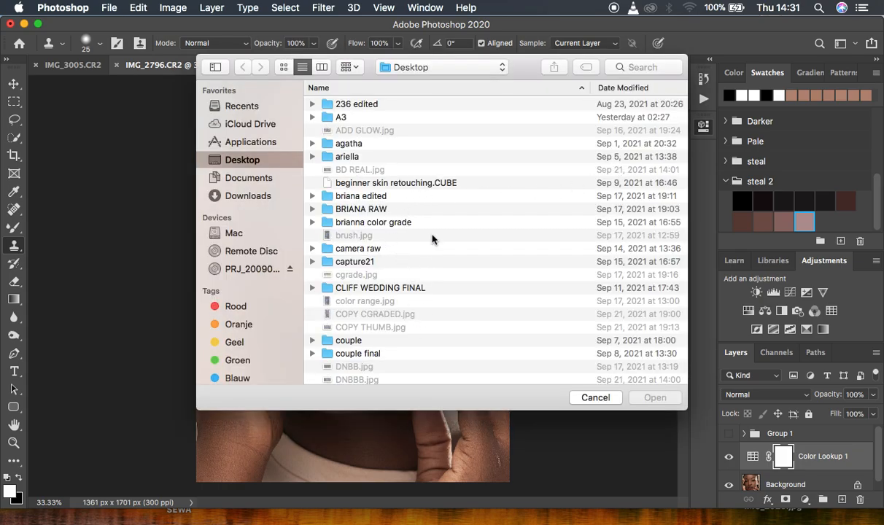
scroll(426, 337, "down", 10)
scroll(427, 338, "down", 15)
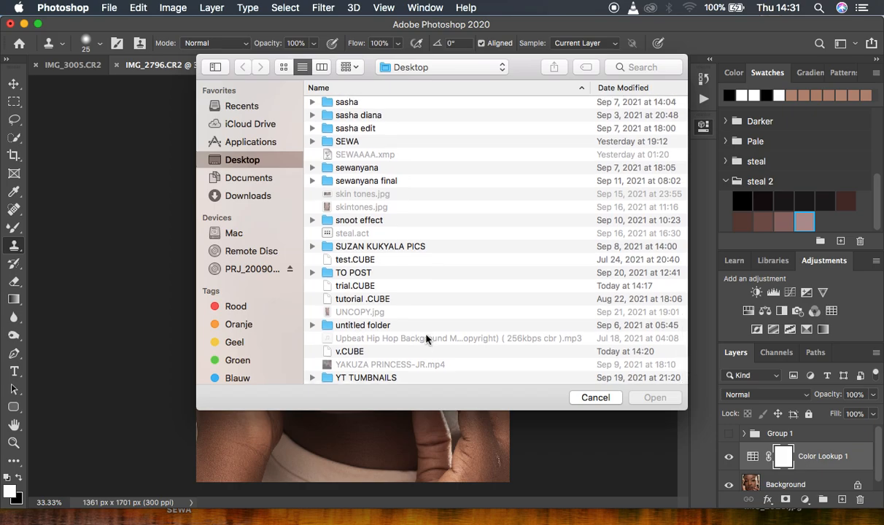
scroll(427, 338, "up", 15)
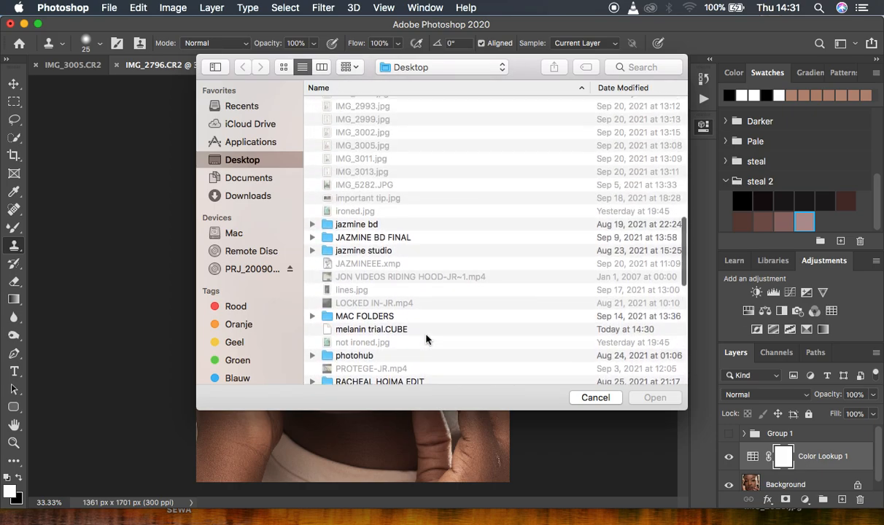
scroll(427, 339, "up", 15)
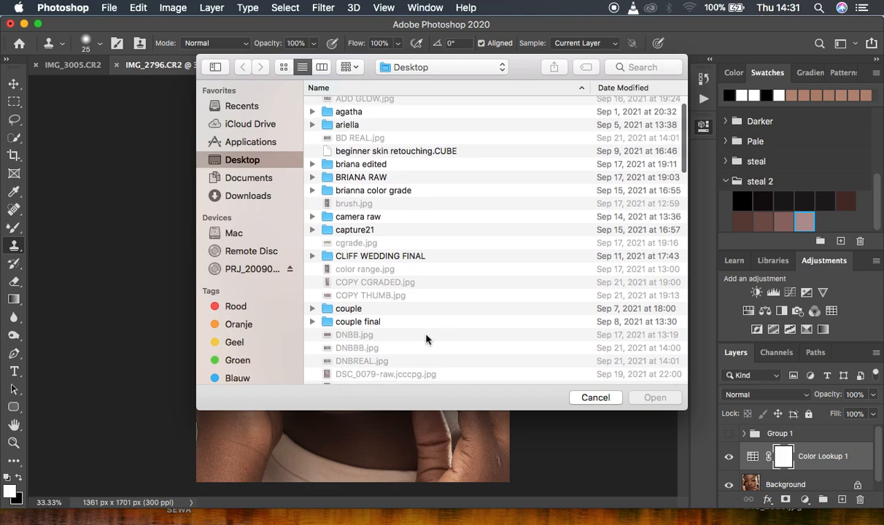
scroll(427, 340, "down", 15)
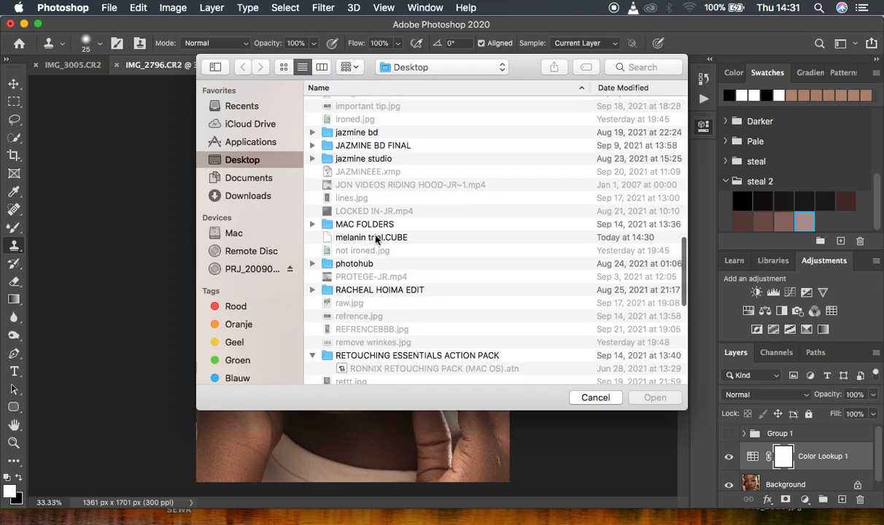
left_click(375, 238)
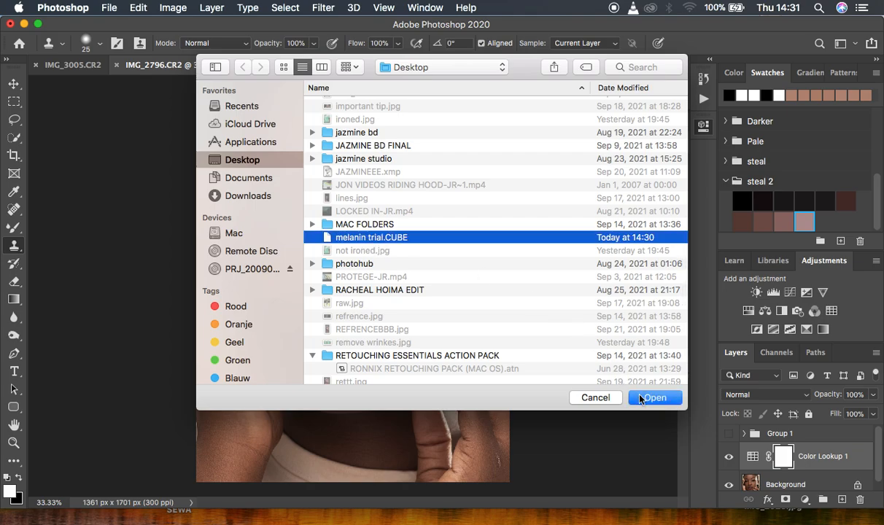
left_click(654, 398)
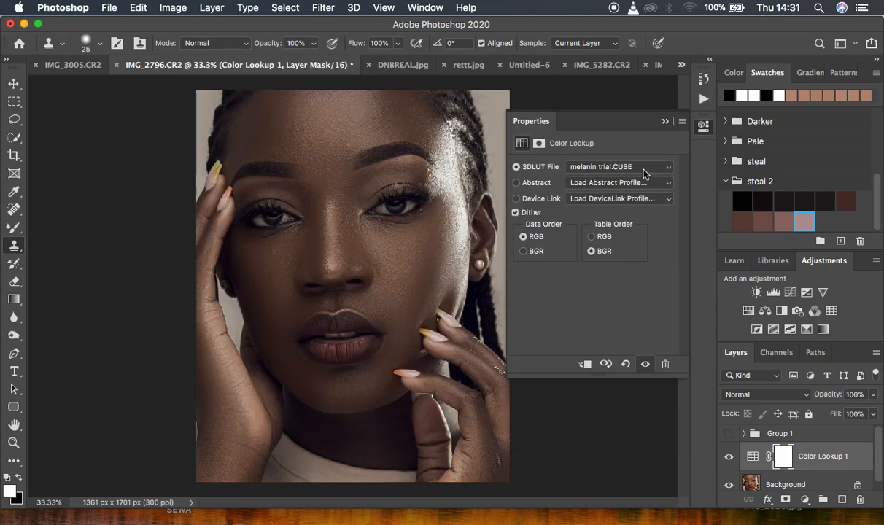
left_click(665, 120)
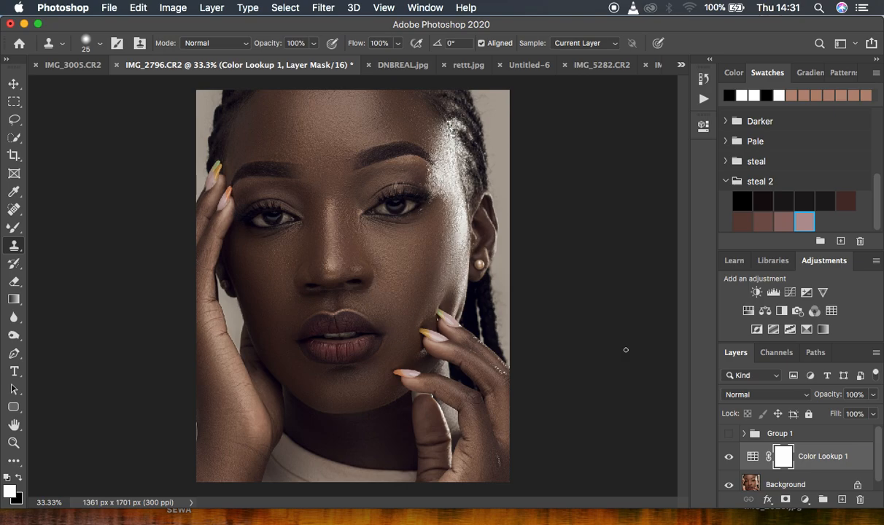
- Toggle the Color Lookup layer and the group on and off to compare their results
left_click(728, 457)
left_click(727, 456)
left_click(728, 458)
left_click(728, 458)
left_click(728, 458)
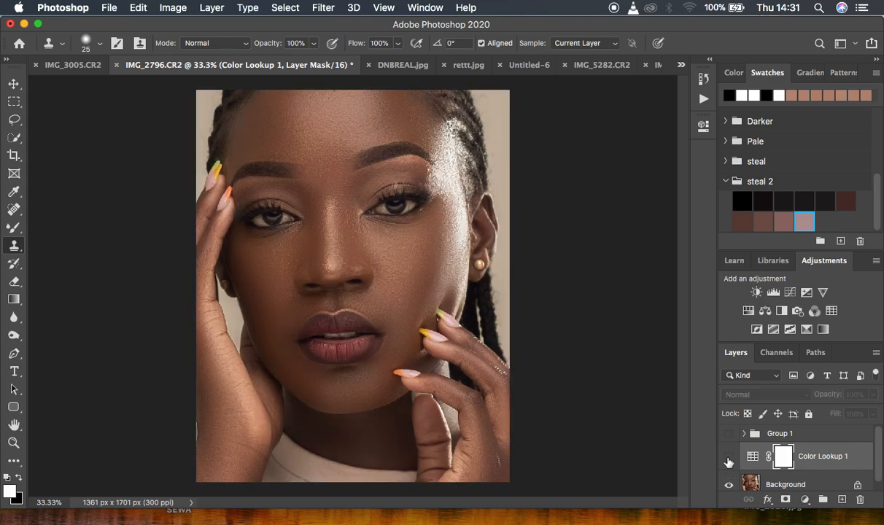
left_click(729, 434)
left_click(729, 435)
left_click(729, 434)
left_click(729, 435)
left_click(729, 435)
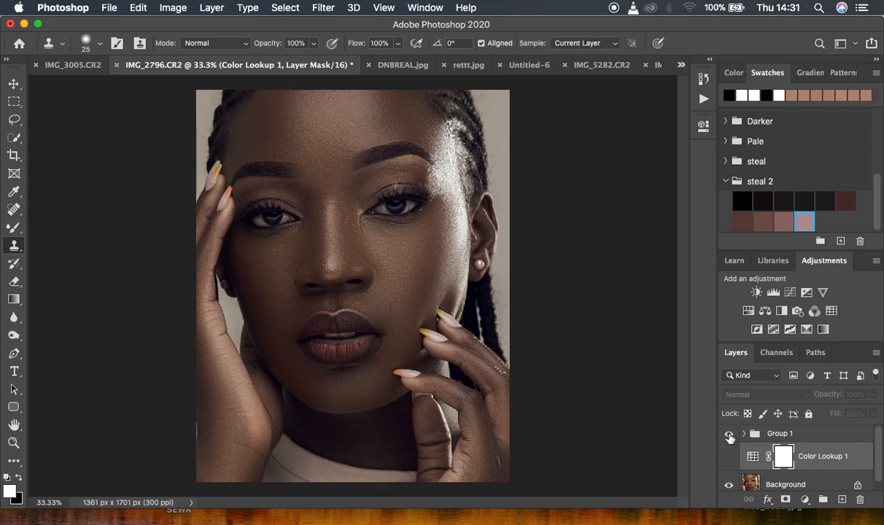
left_click(729, 435)
left_click(730, 457)
left_click(729, 458)
left_click(730, 458)
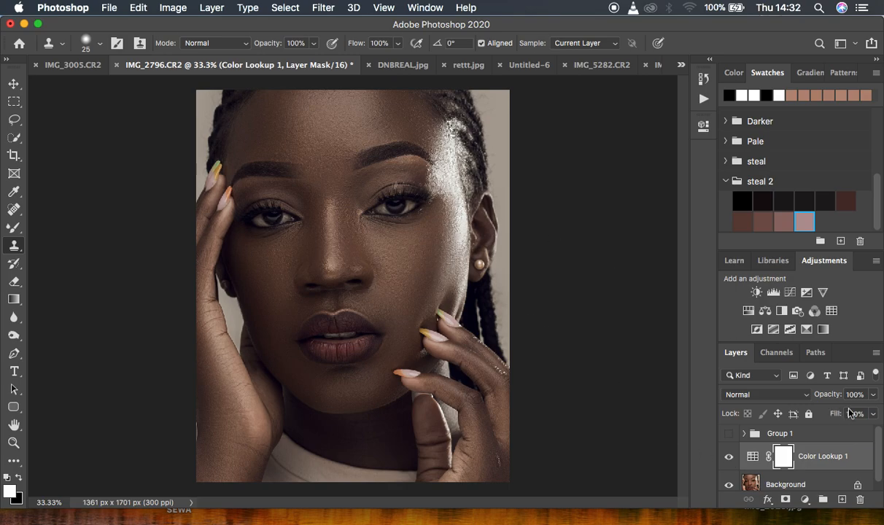
- Adjust the Color Lookup layer's opacity slider
left_click(873, 394)
mouse_move(865, 414)
left_mouse_down()
mouse_move(848, 413)
mouse_move(880, 411)
left_mouse_up()
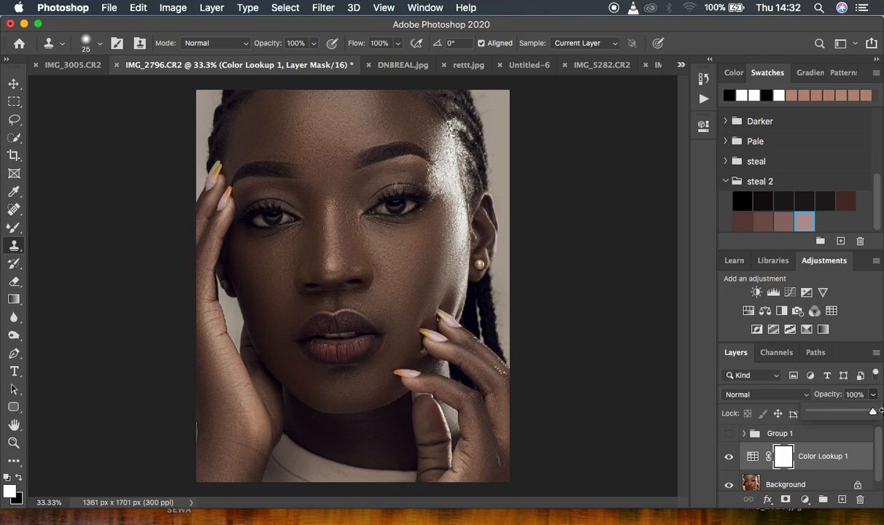